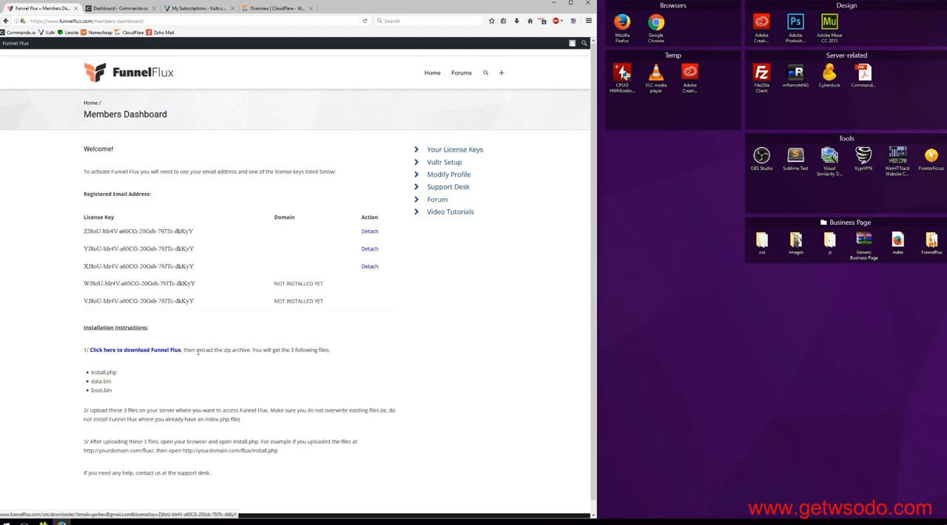
Open the Funnelflux folder in the Business Page group on the desktop to access its installation files.
double_click(926, 245)
click(806, 252)
mouse_move(865, 286)
mouse_down()
mouse_move(866, 305)
mouse_move(867, 285)
mouse_up()
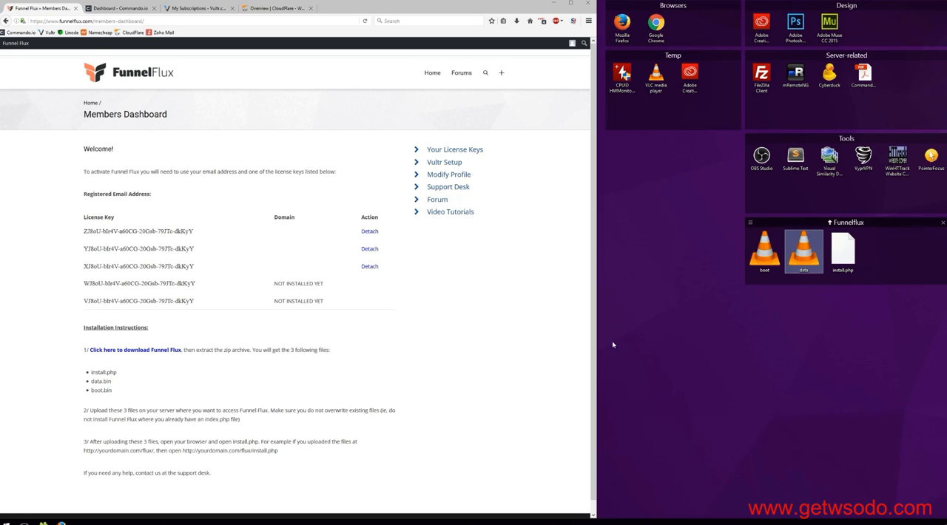
Read the installation instructions on the members dashboard, highlighting the example install.php address.
click(484, 353)
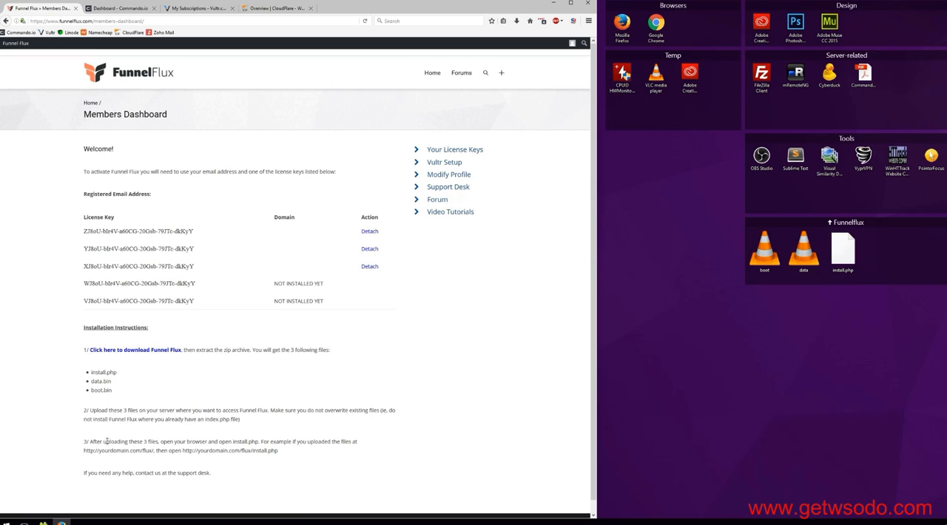
drag(294, 458, 185, 459)
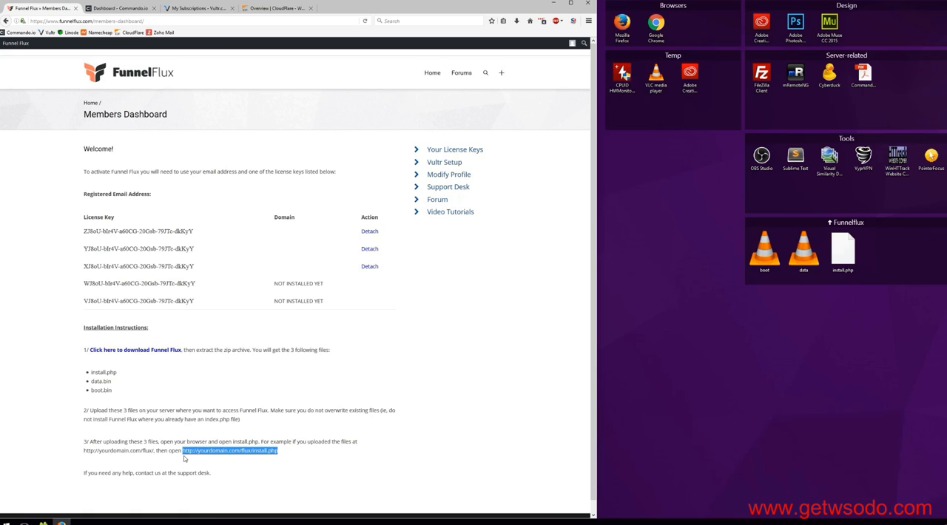
click(384, 434)
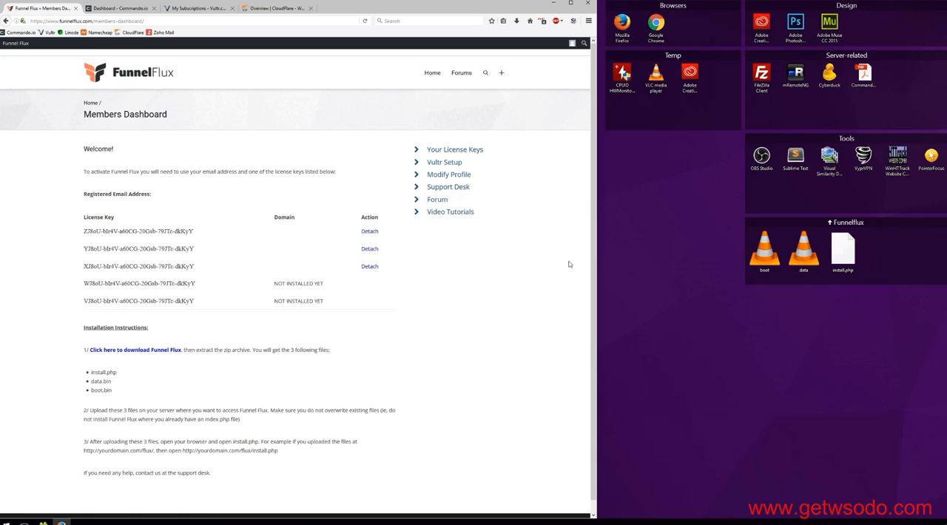
Narrow the browser window, look through the Vultr Setup guide, and return to the Members Dashboard with the guide closed.
drag(598, 219, 530, 220)
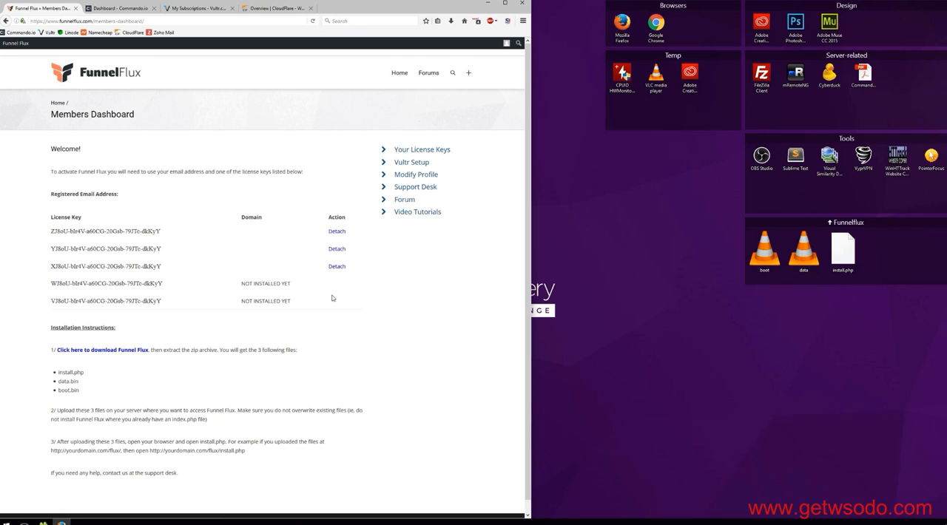
middle_click(406, 167)
click(111, 9)
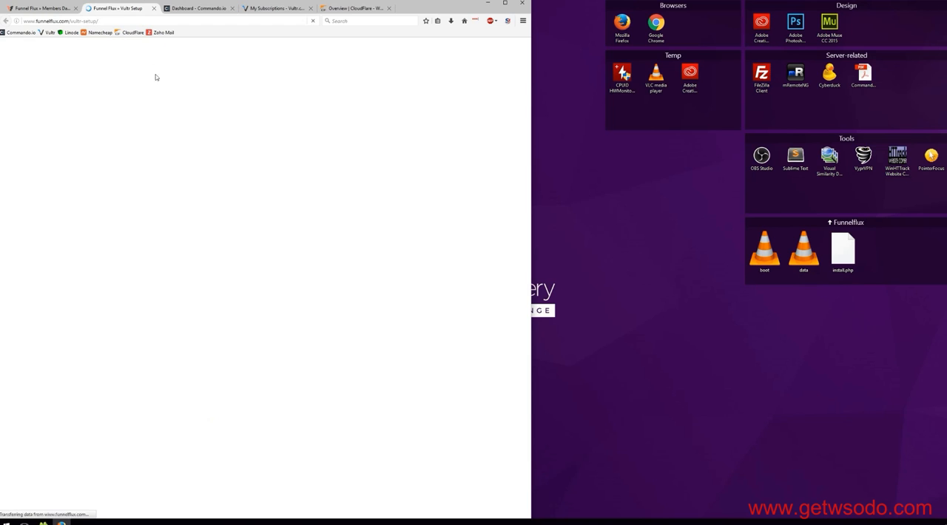
scroll(280, 178, down, 6)
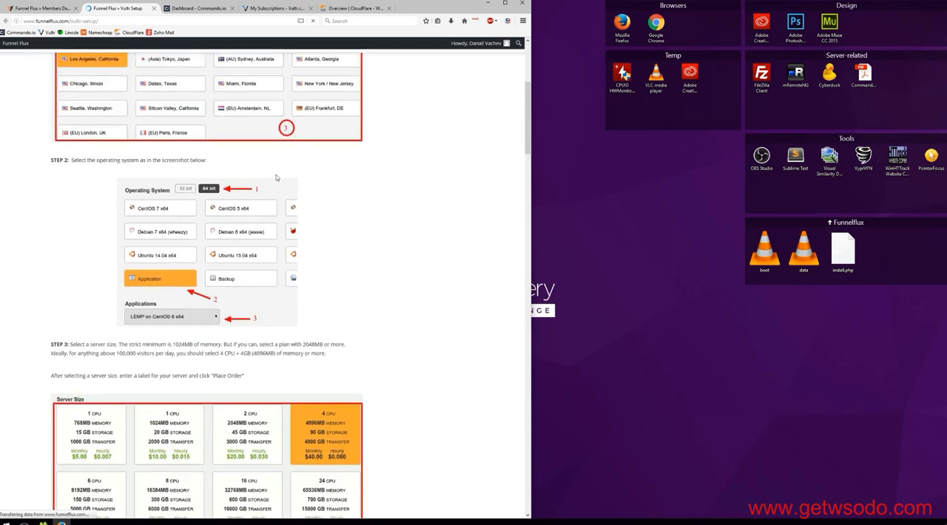
scroll(280, 177, down, 20)
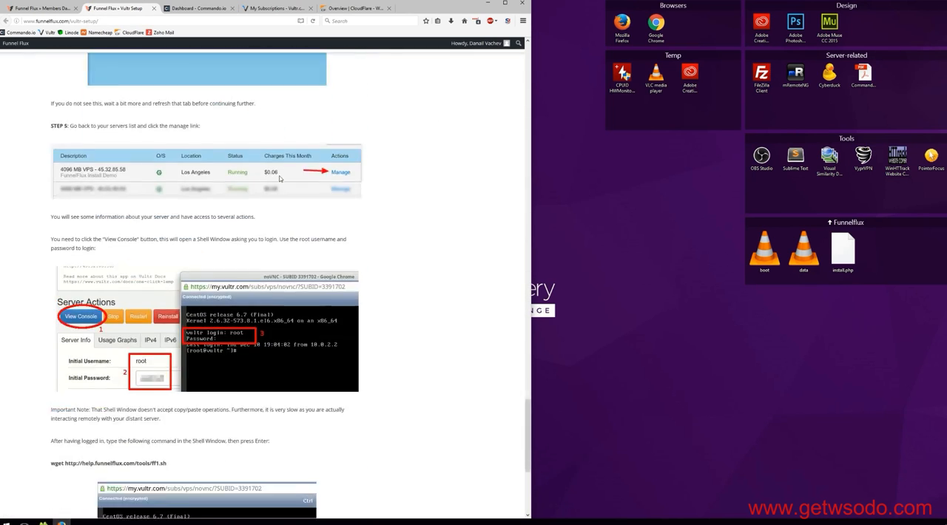
click(46, 12)
middle_click(99, 11)
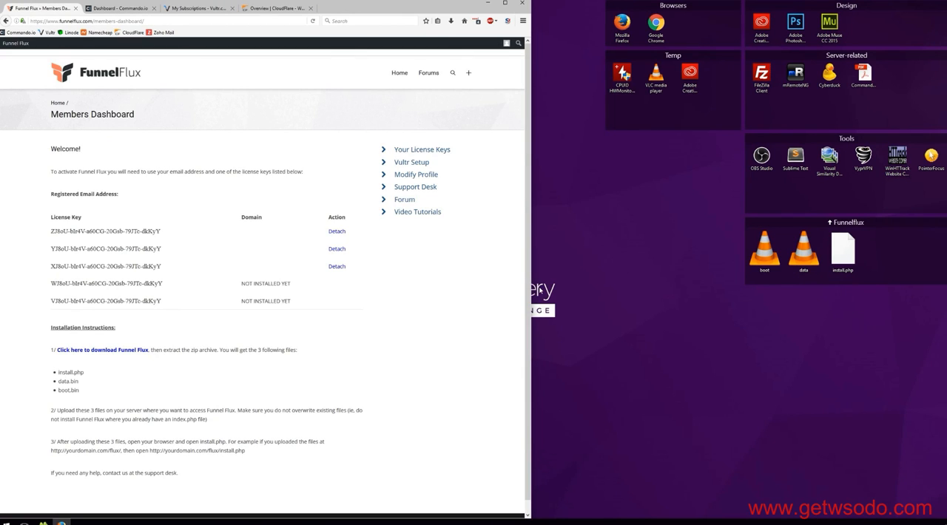
Launch FileZilla beside the browser, connect to the saved Vultr Test site, and move its window clear of the desktop Funnelflux folder.
double_click(762, 72)
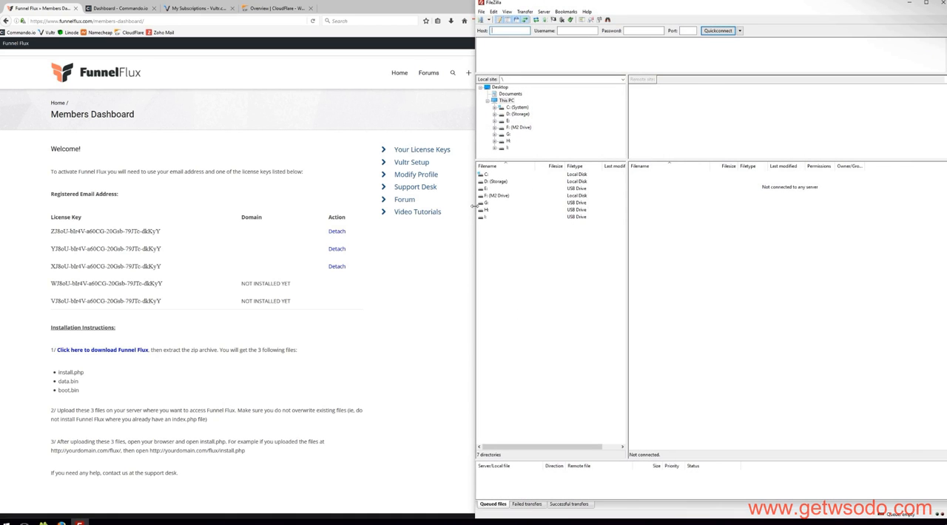
drag(472, 206, 530, 209)
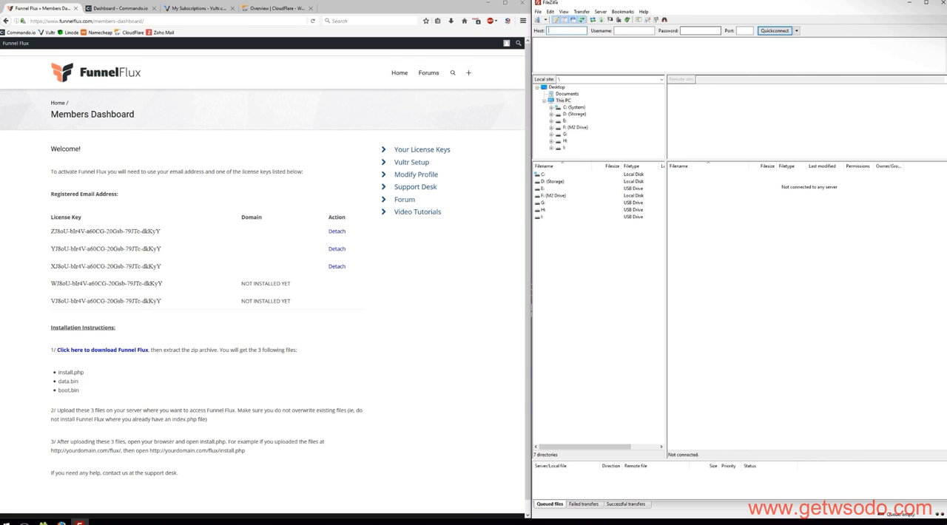
click(545, 20)
click(557, 28)
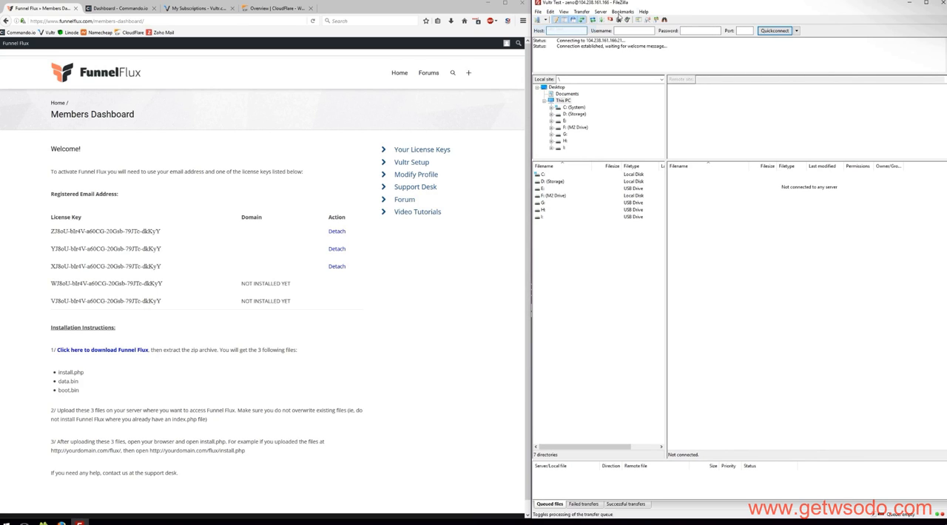
drag(752, 4, 463, 5)
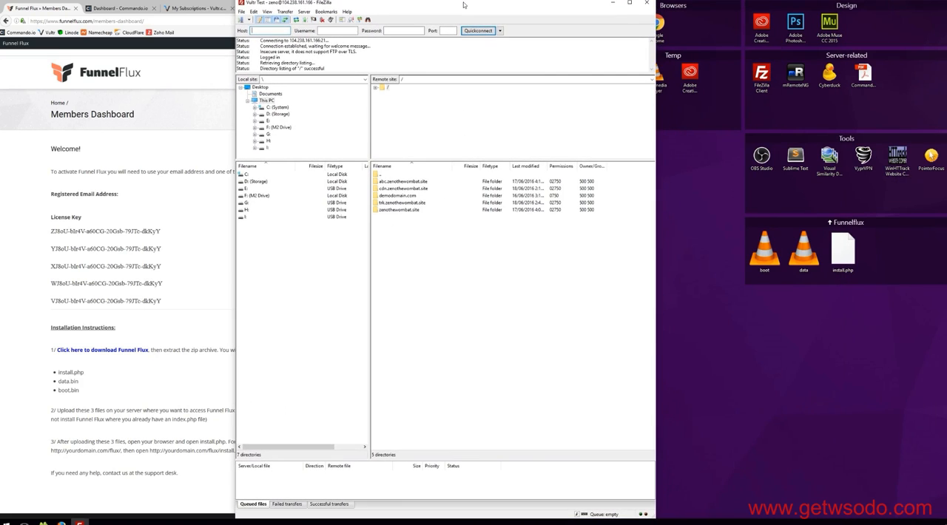
Delete all the default HTML files from the public folder of trk.zenothewombat.site on the server.
double_click(400, 204)
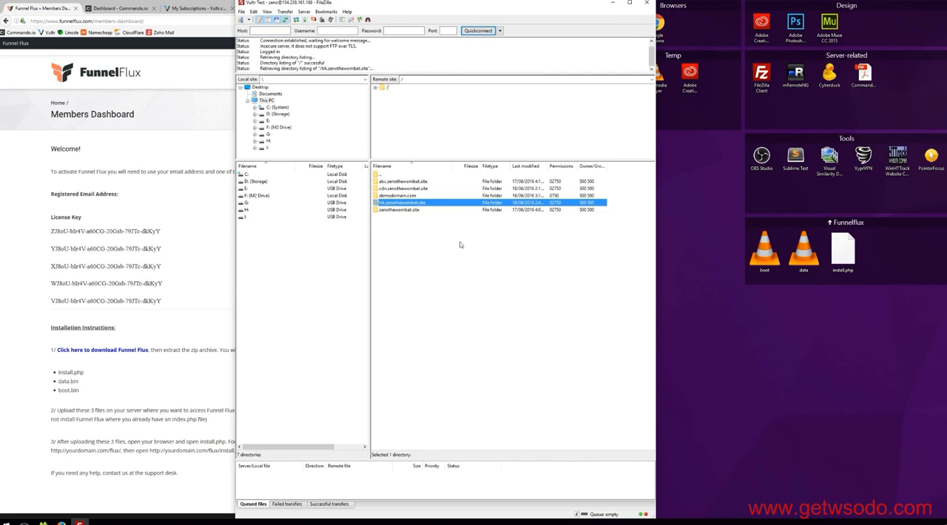
double_click(384, 203)
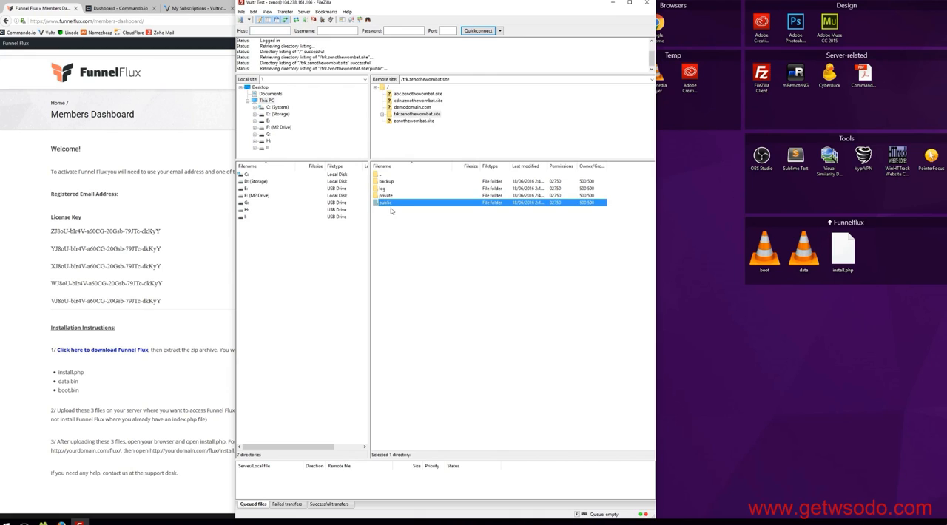
drag(466, 278, 392, 185)
key(Delete)
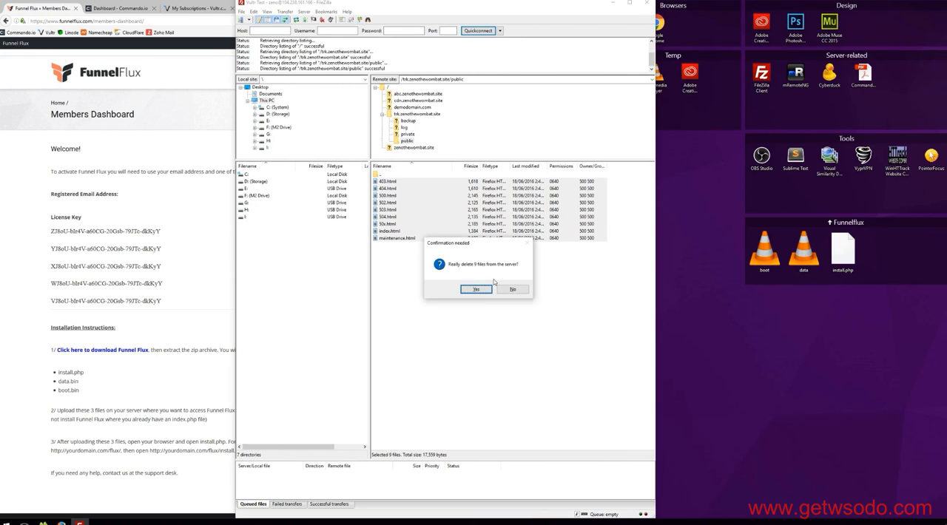
click(479, 288)
Upload boot, data and install.php from the desktop folder to the site's public folder, and uncover the browser.
drag(889, 268, 461, 263)
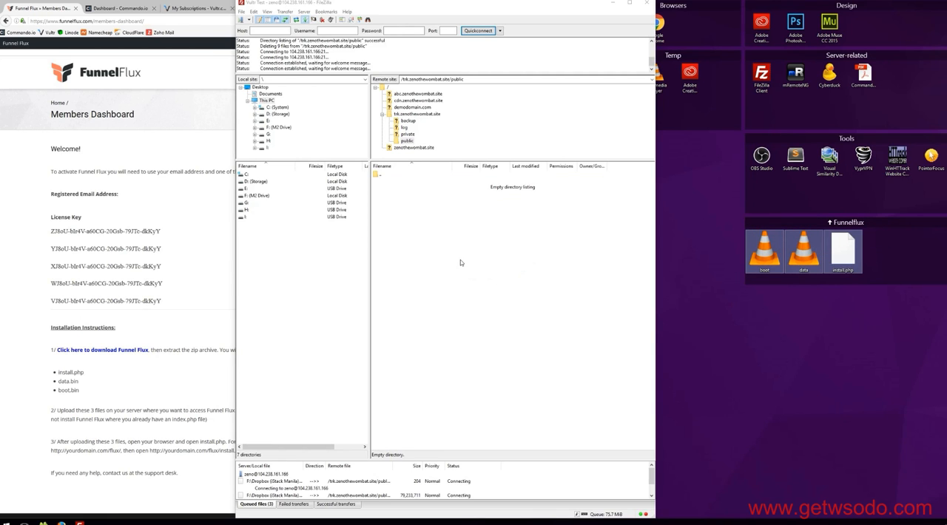
drag(441, 8, 735, 7)
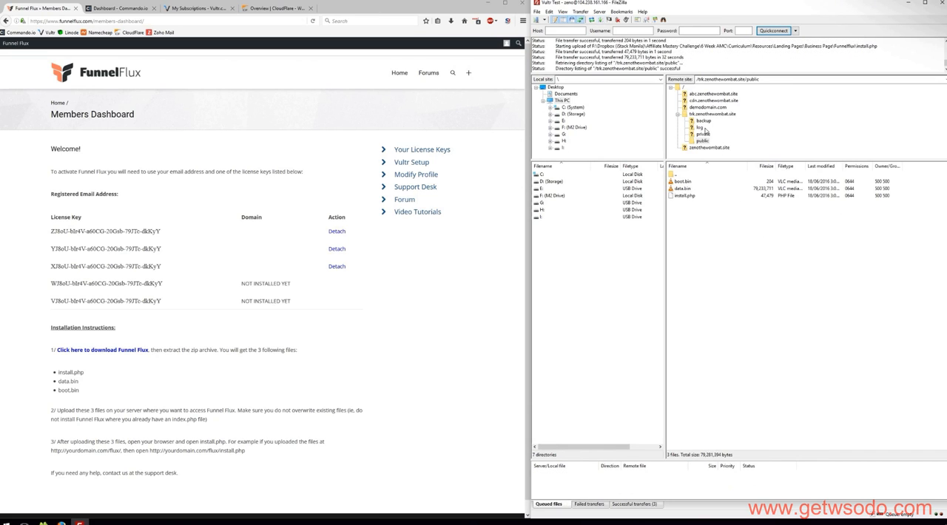
Open trk.zenothewombat.site in a new browser tab to check the site.
click(450, 280)
key(ctrl+t)
text(tr)
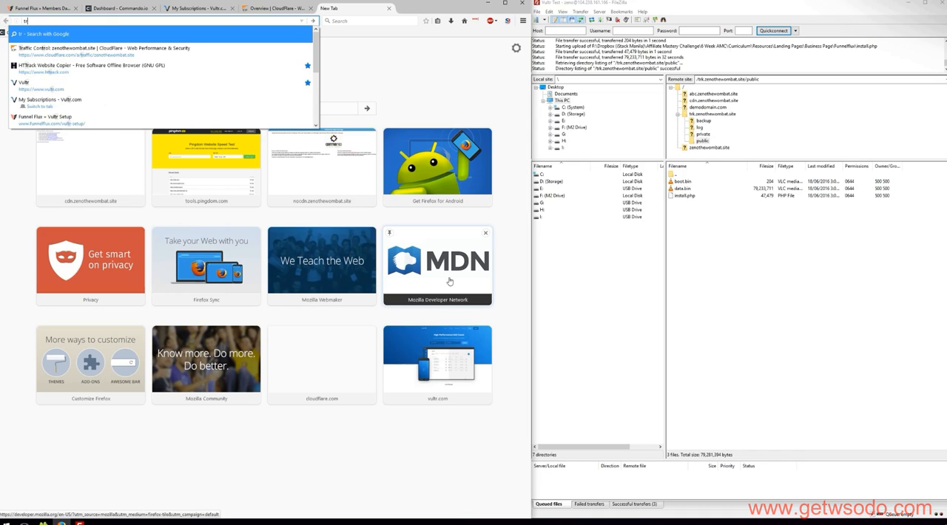
text(k.zenothewombat.site)
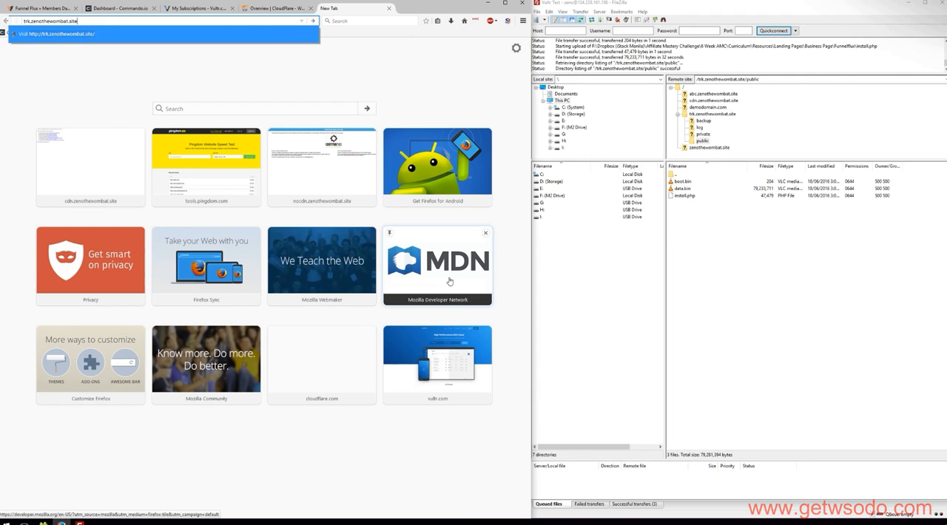
key(Return)
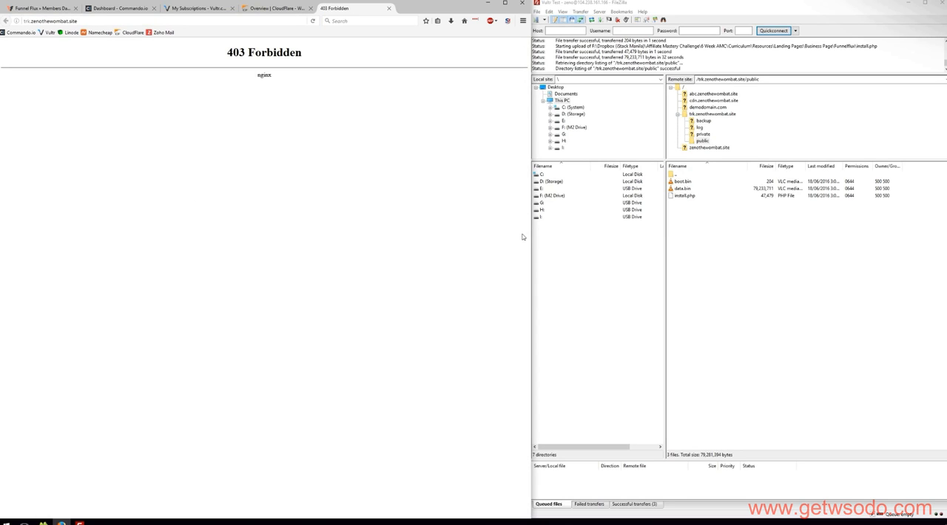
Open trk.zenothewombat.site/install.php to start the FunnelFlux installer.
click(86, 22)
click(130, 21)
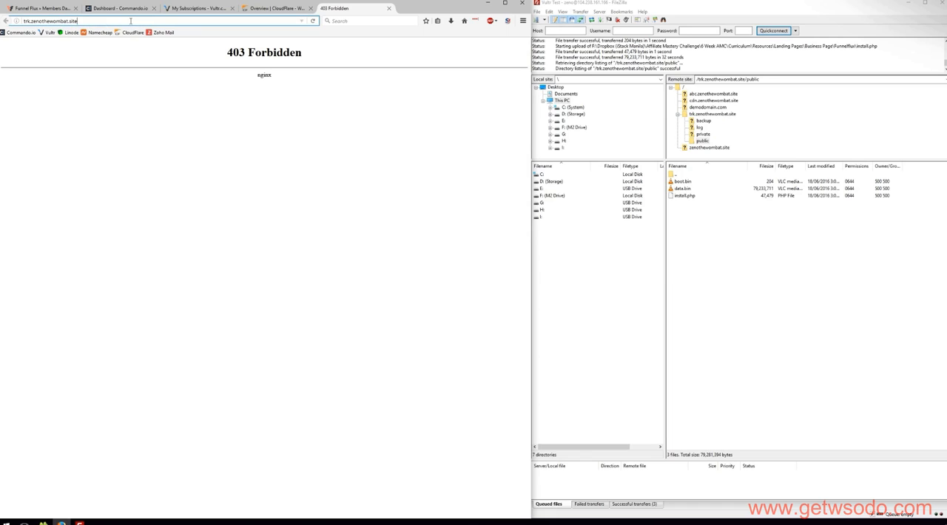
text(/)
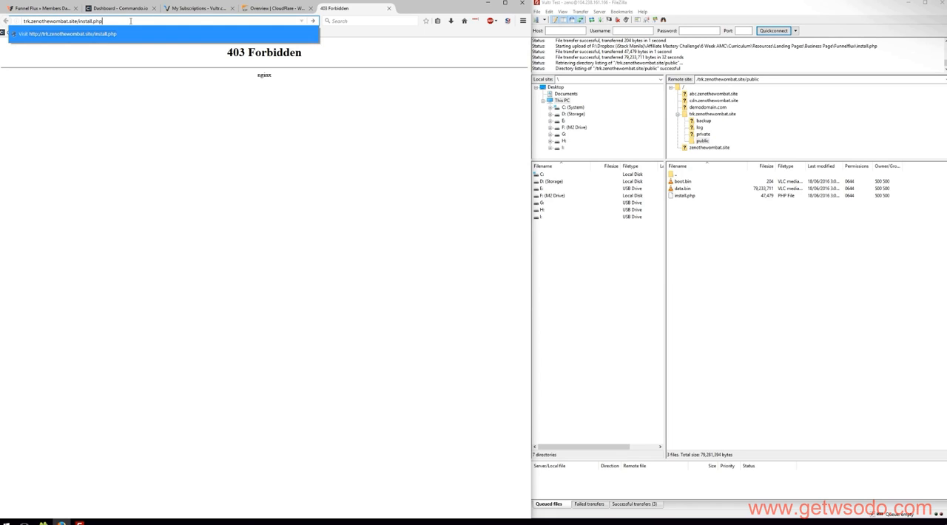
text(install.php)
key(Return)
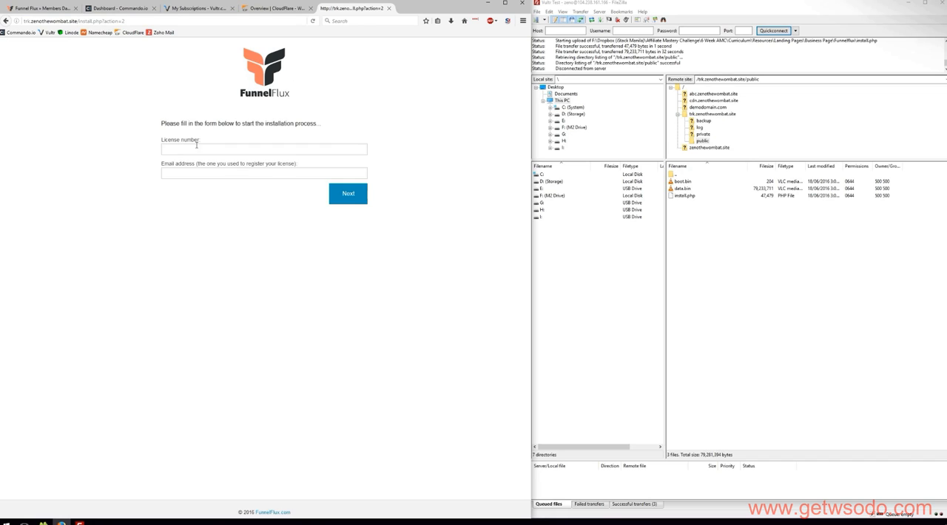
Copy the first license key marked not installed yet from the members dashboard into the installer's License number field.
click(42, 10)
drag(180, 284, 49, 284)
click(349, 8)
click(204, 152)
key(ctrl+v)
Fill in the email address registered to the license and continue to the installer's database details.
click(296, 170)
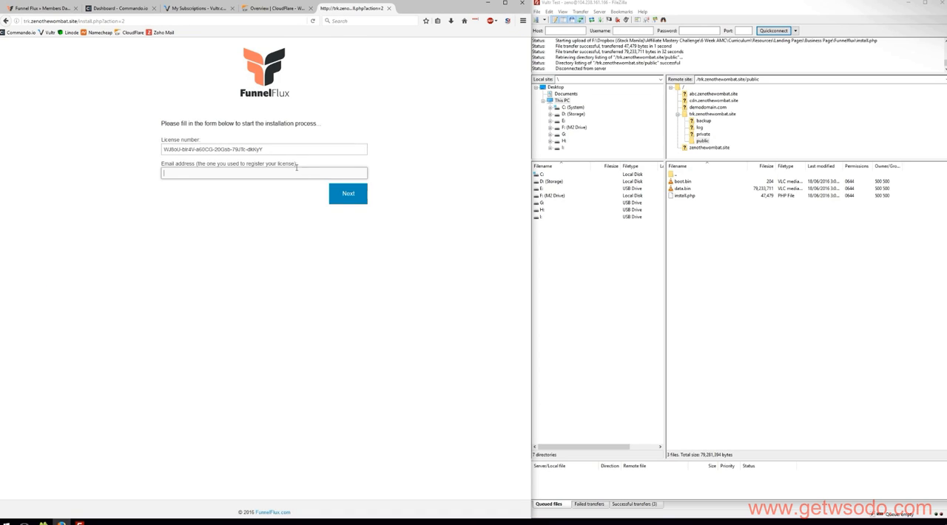
drag(298, 165, 135, 166)
click(201, 190)
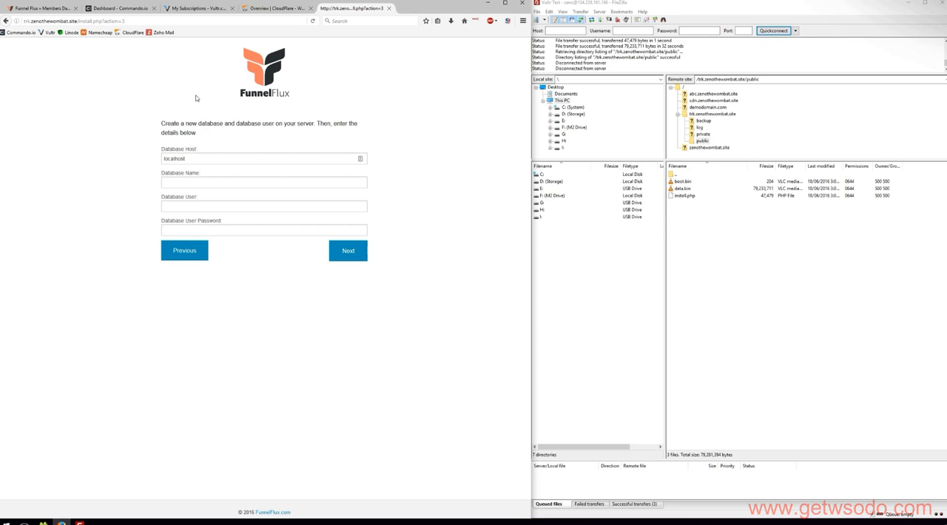
Open the Recipes list in Commando.io and filter it by "db" to look for a database creation recipe.
click(118, 8)
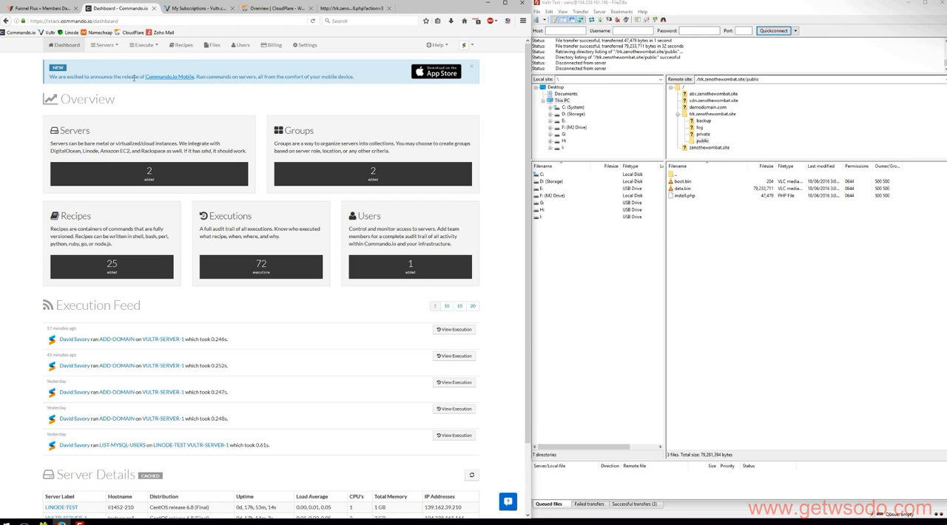
click(178, 48)
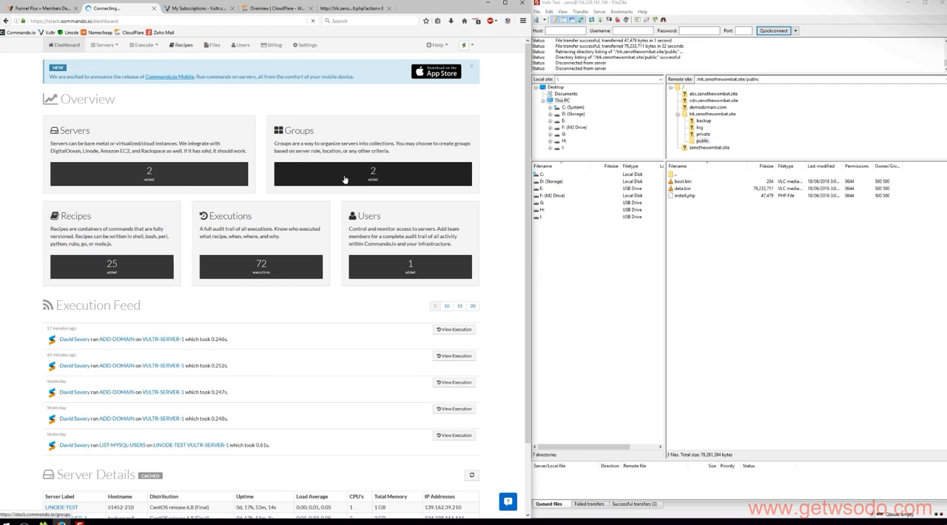
click(393, 141)
text(dat)
key(BackSpace)
key(BackSpace)
text(b)
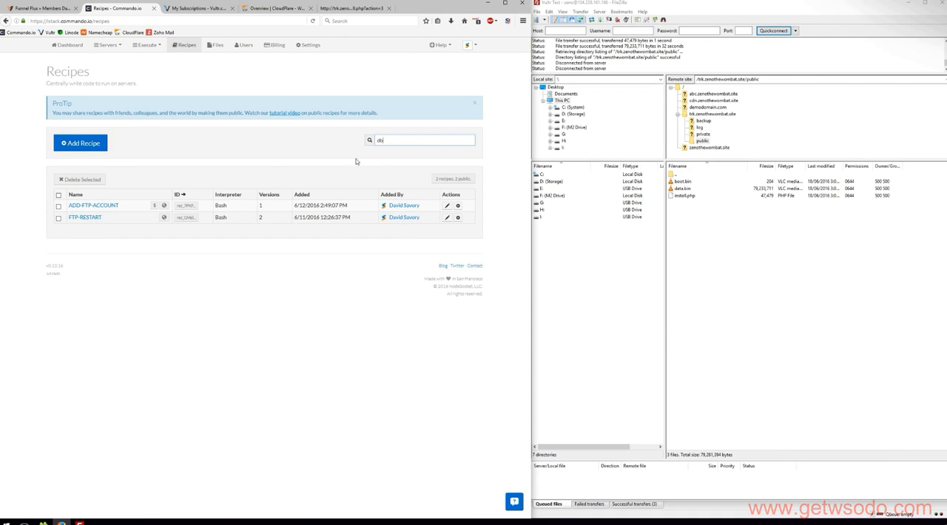
Filter the recipes by "add" instead, and clear the filter.
key(BackSpace)
text(add)
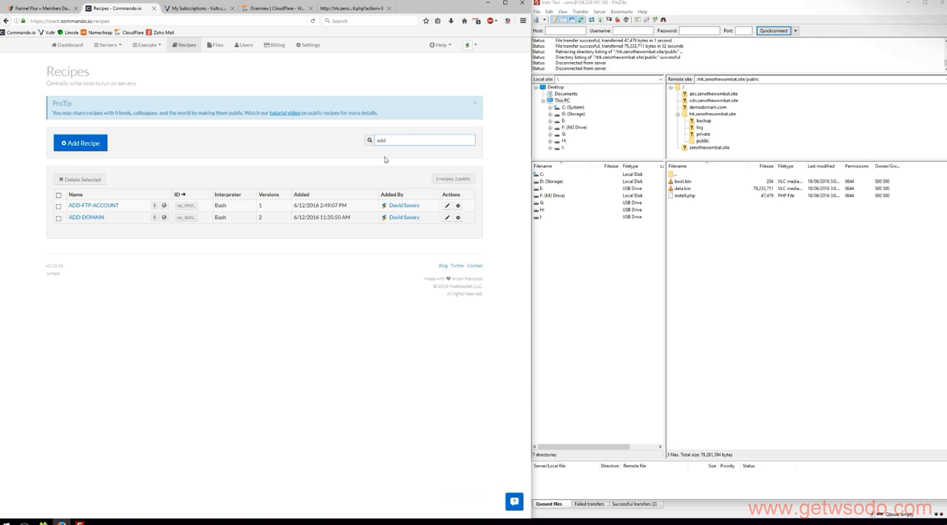
key(BackSpace)
key(BackSpace)
key(BackSpace)
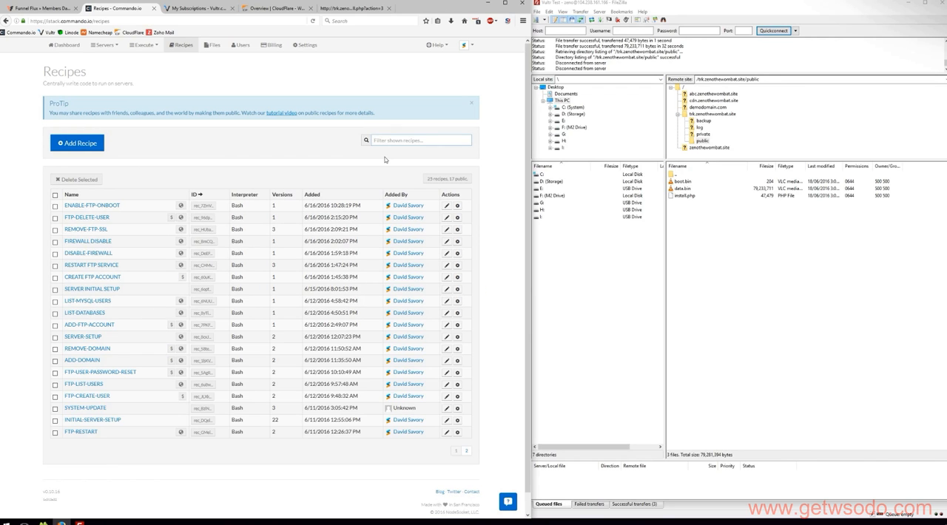
Filter the recipes by "crea" and by a term starting with "d", clearing the filter after each search.
text(crea)
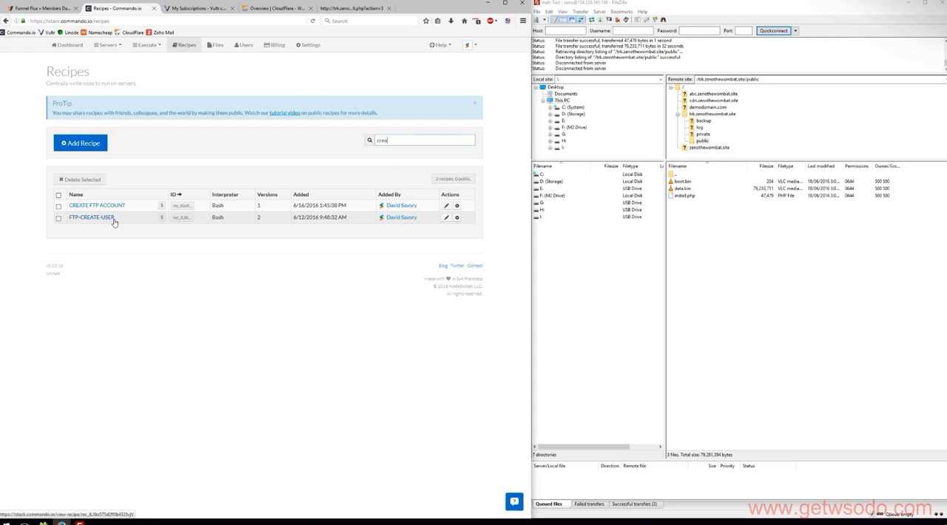
key(BackSpace)
key(BackSpace)
key(BackSpace)
key(BackSpace)
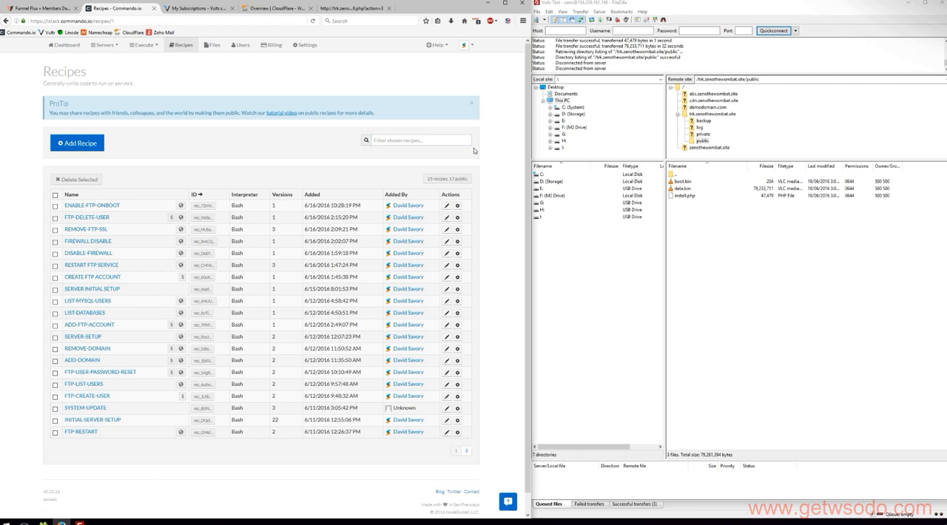
text(dbi)
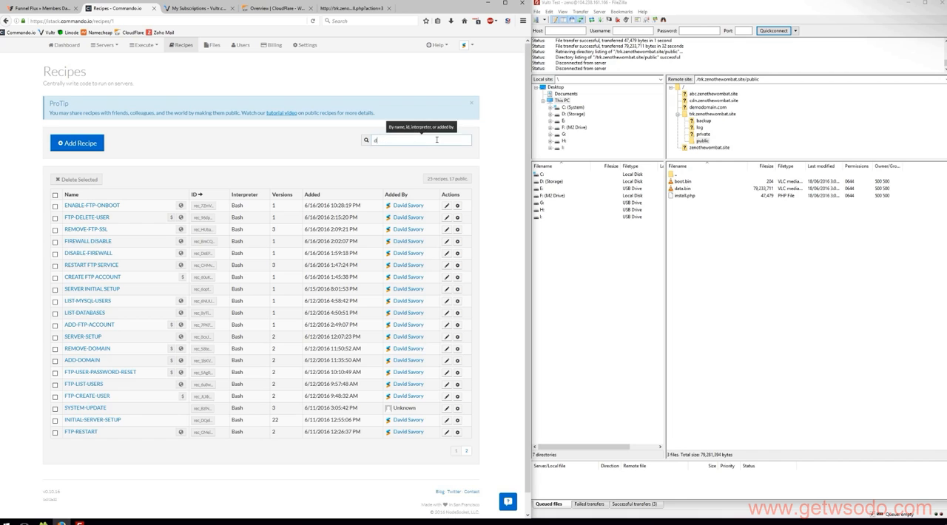
key(BackSpace)
key(BackSpace)
key(BackSpace)
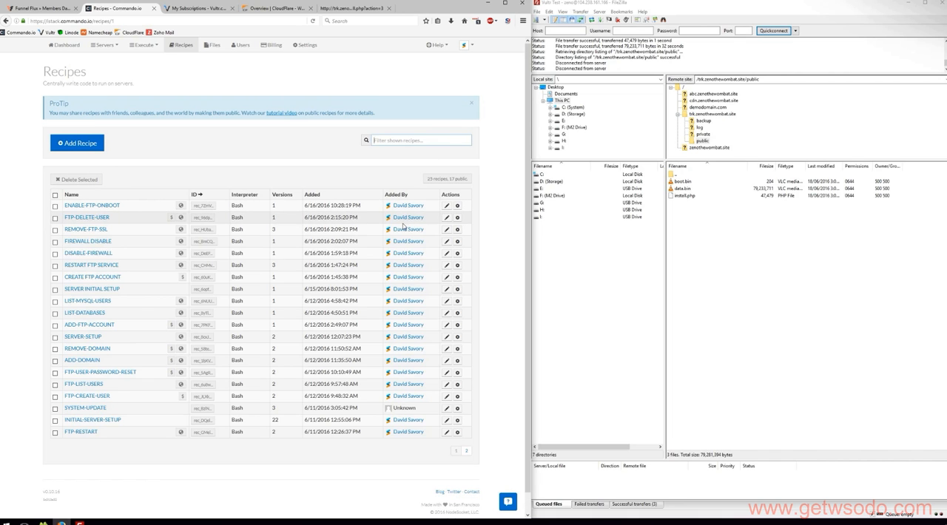
Show the second page of recipes and filter it by "db" to find the database creation recipe.
click(466, 450)
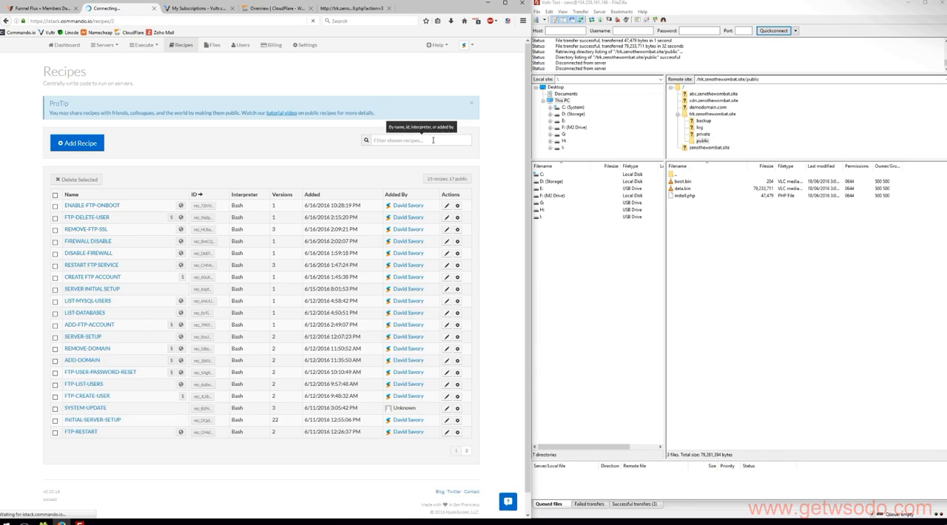
click(447, 145)
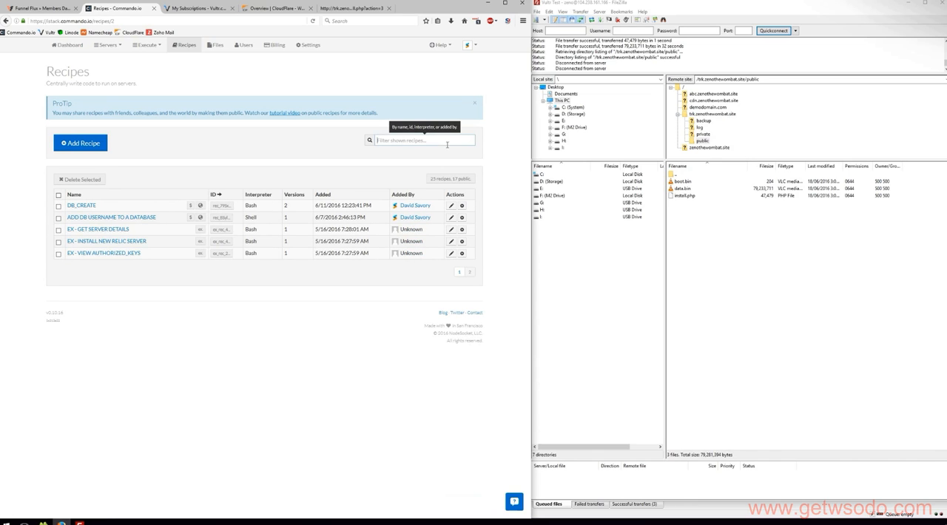
text(dbi)
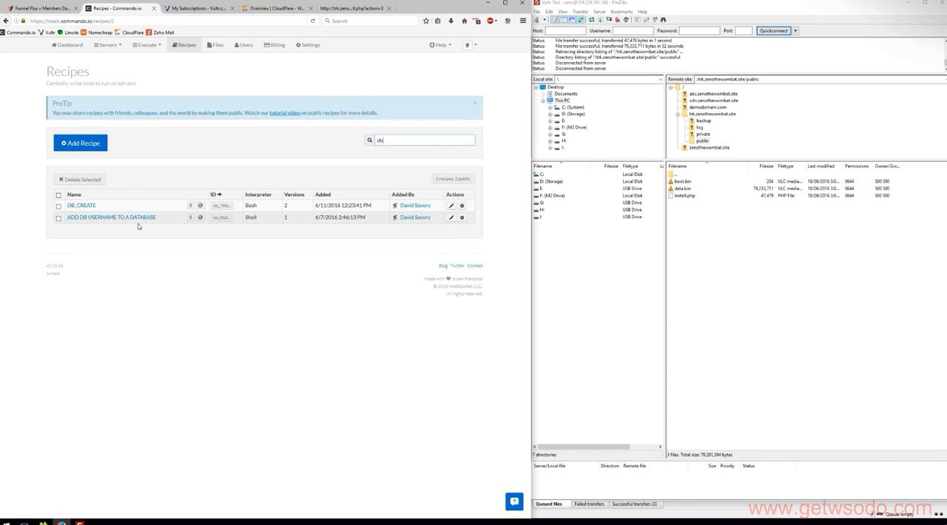
Start executing the DB_CREATE recipe on the single server VULTR-SERVER-1.
click(462, 206)
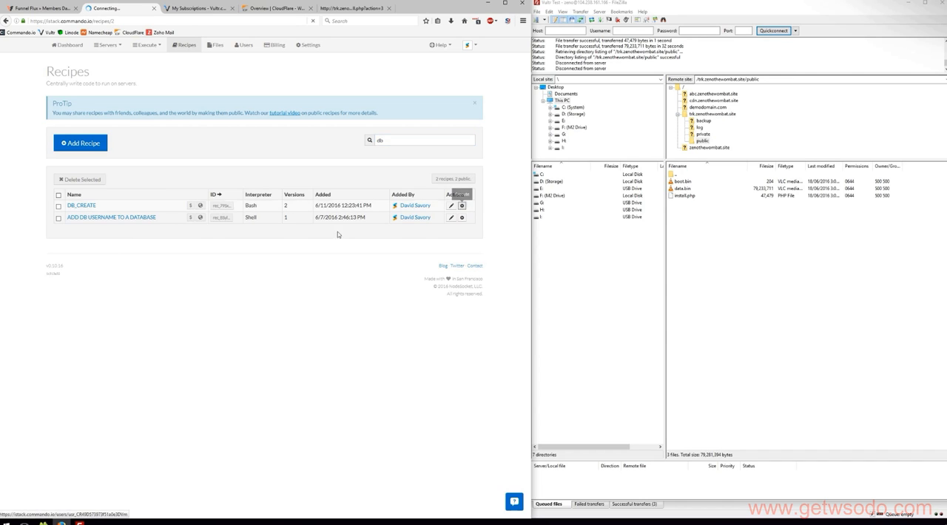
click(225, 184)
click(166, 197)
click(152, 226)
click(153, 290)
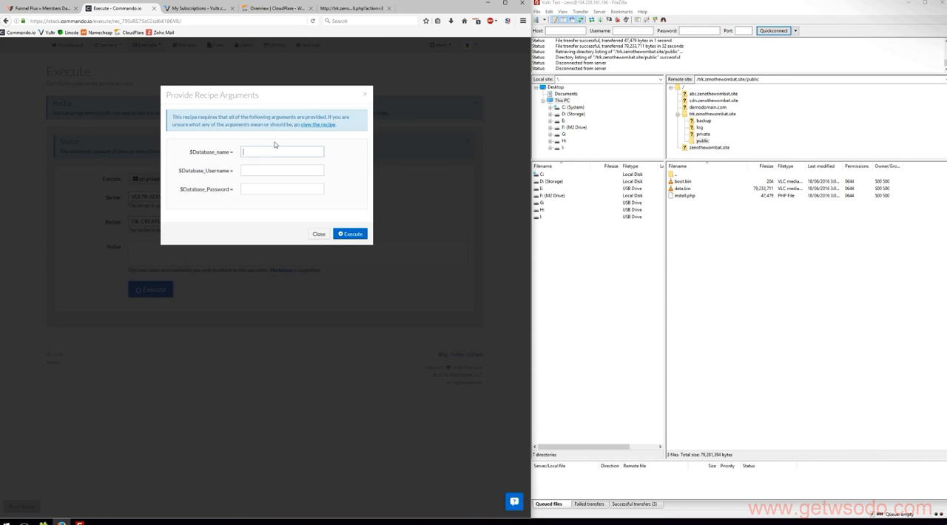
Set the recipe's database name argument to flux and the database username argument to fluxuser.
key(Tab)
double_click(266, 153)
text(flux)
key(Tab)
text(fl)
Fill the database password argument with a generated secure password, keep a copy in the browser's search box, and execute the recipe.
key(alt+g)
click(269, 314)
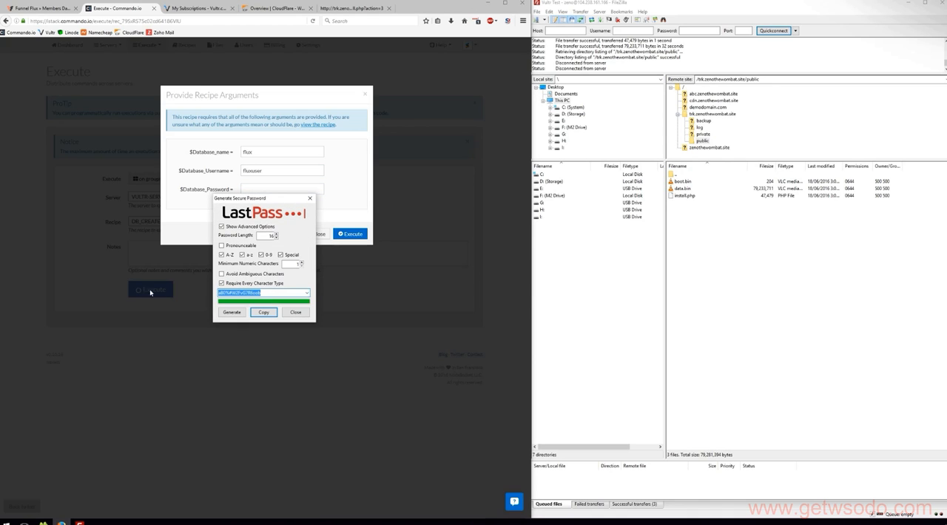
click(305, 315)
key(ctrl+v)
click(358, 23)
key(ctrl+v)
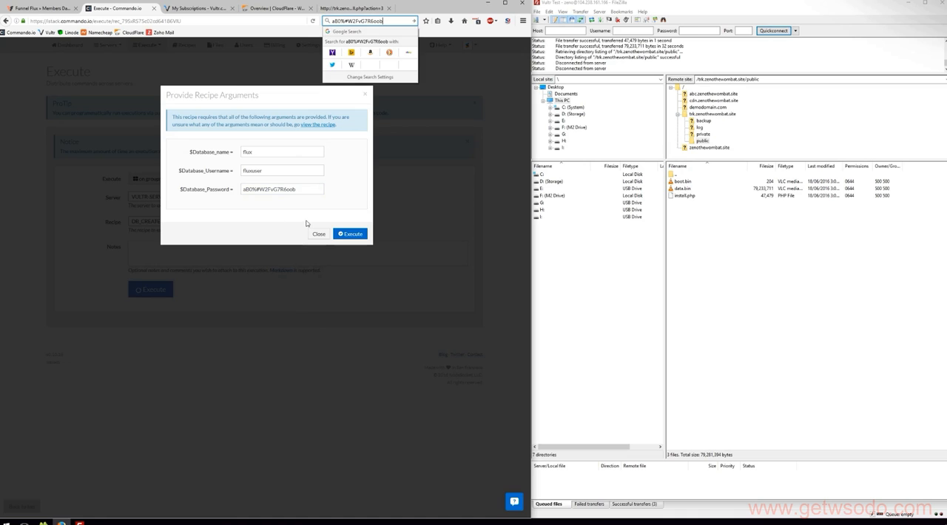
click(311, 217)
click(350, 235)
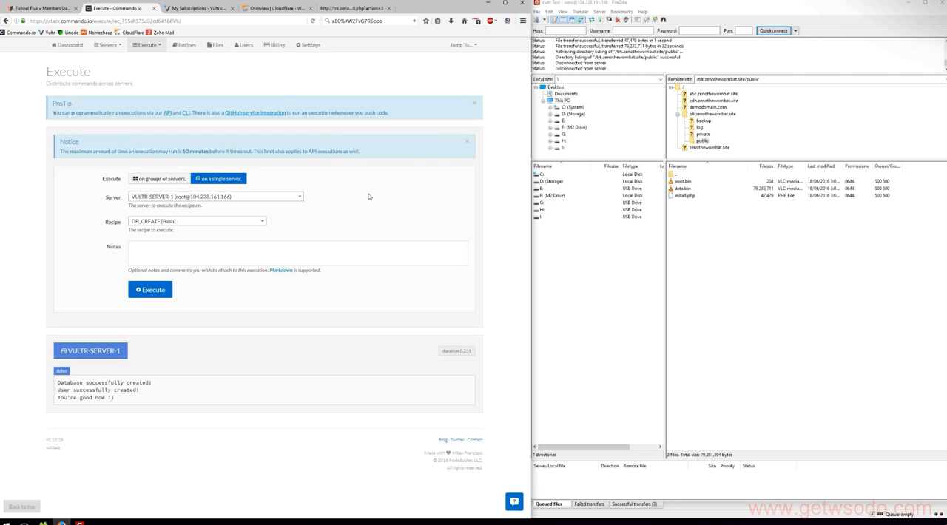
Submit the FunnelFlux installer's database details with database name flux, user fluxuser and the generated database password.
click(353, 10)
click(199, 182)
key(Tab)
text(fluxuser)
key(Tab)
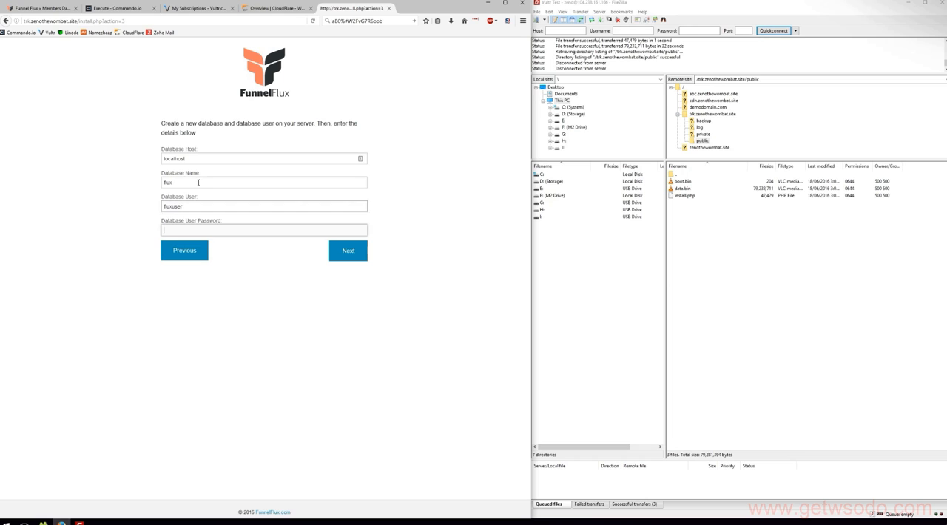
key(ctrl+v)
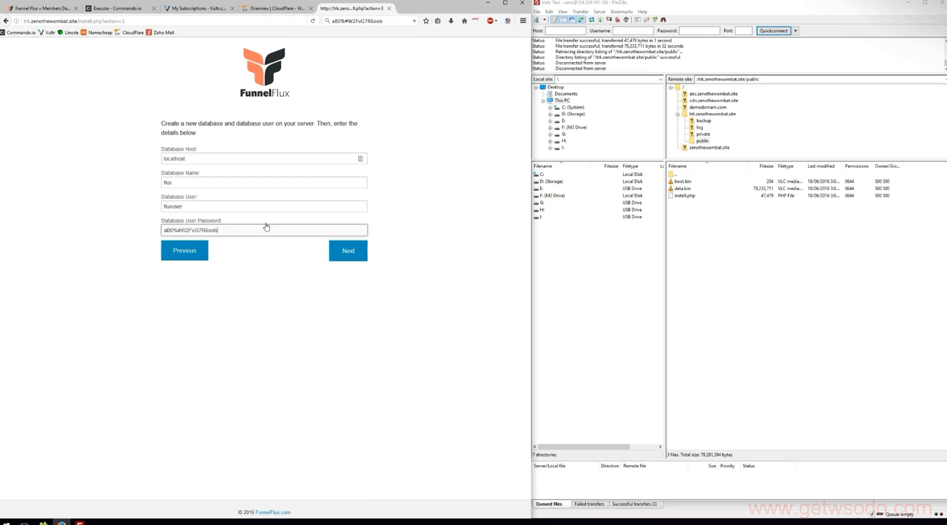
click(261, 251)
click(341, 252)
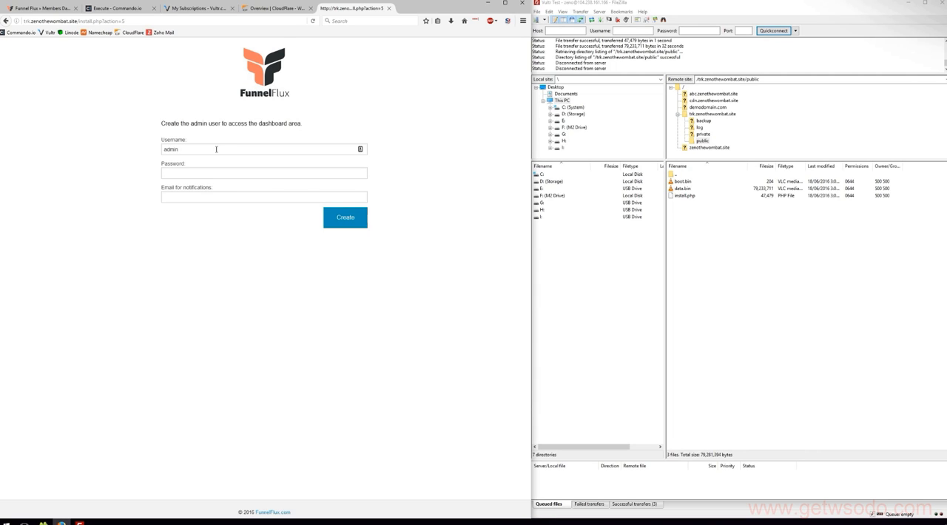
Replace the default admin username in the installer with wombat007.
drag(250, 148, 133, 165)
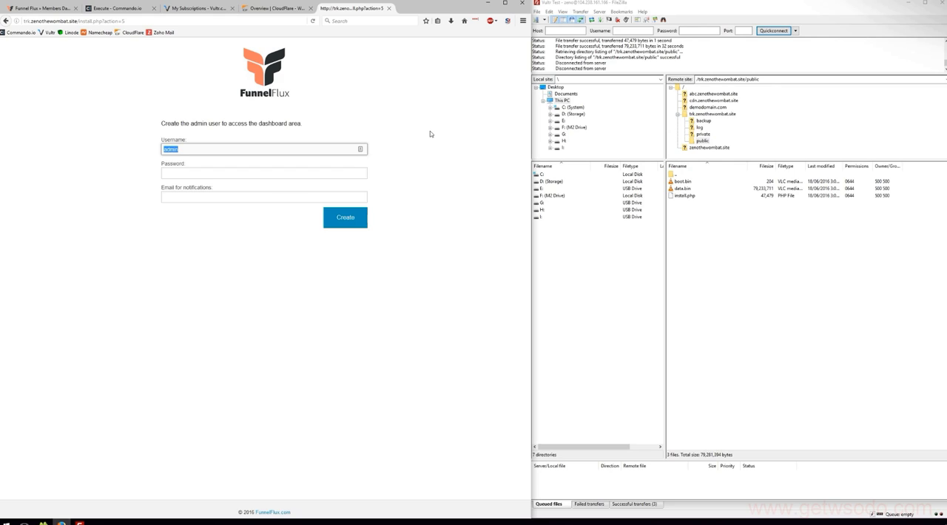
text(wio)
key(BackSpace)
key(BackSpace)
text(ombat007)
key(Tab)
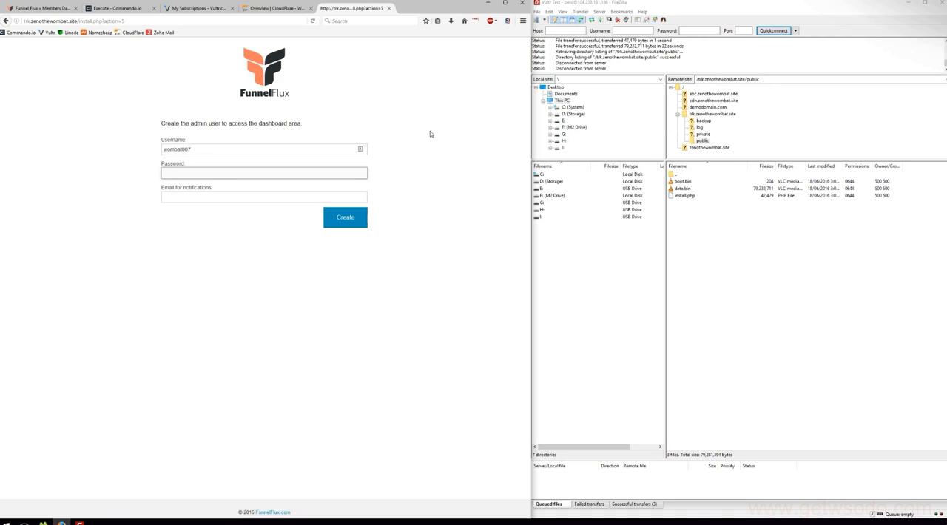
Fill the admin password with a newly generated secure password and keep a copy in the browser's search box.
key(alt+g)
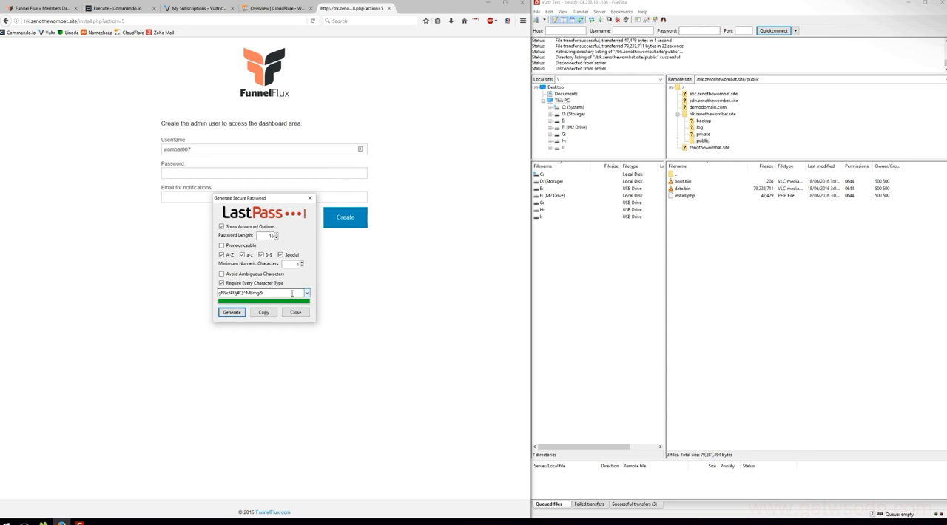
click(297, 314)
click(246, 171)
key(ctrl+v)
click(382, 21)
key(ctrl+v)
Enter the notification email address, create the admin user, and continue to the FunnelFlux login page.
click(245, 194)
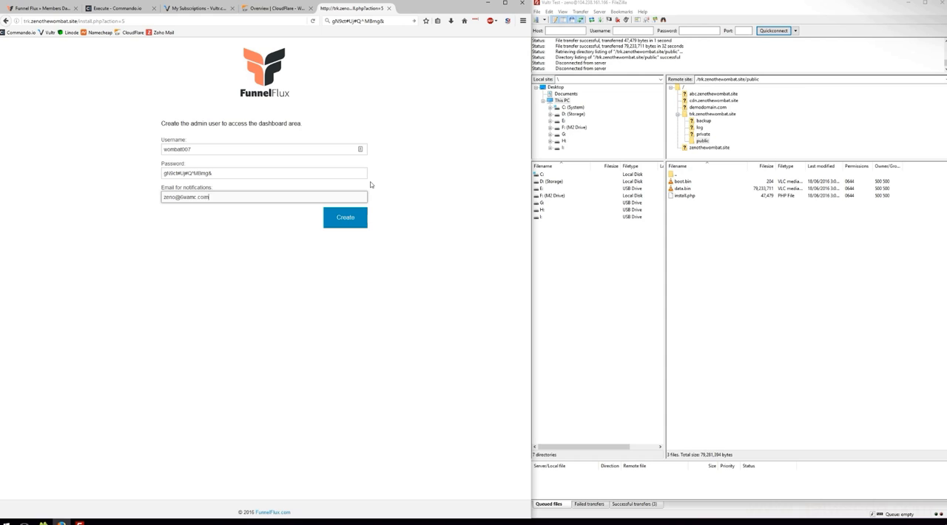
click(344, 217)
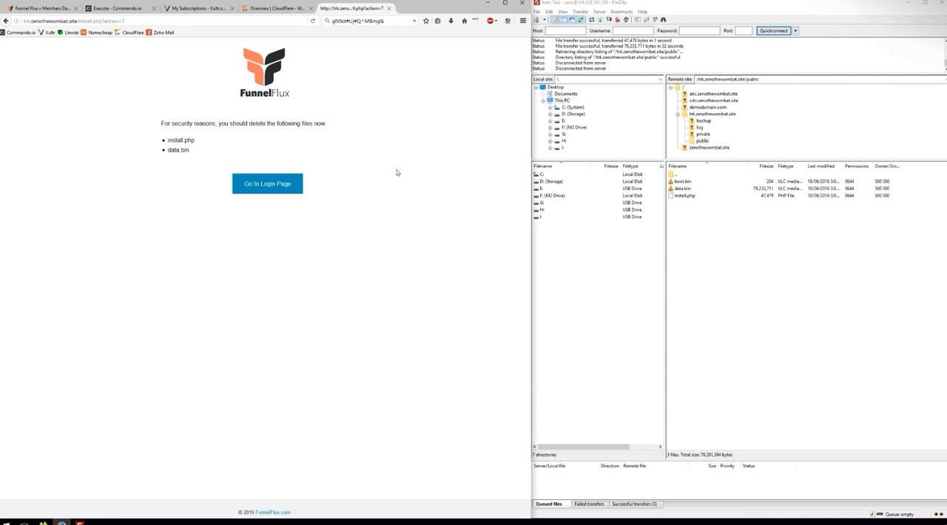
click(276, 188)
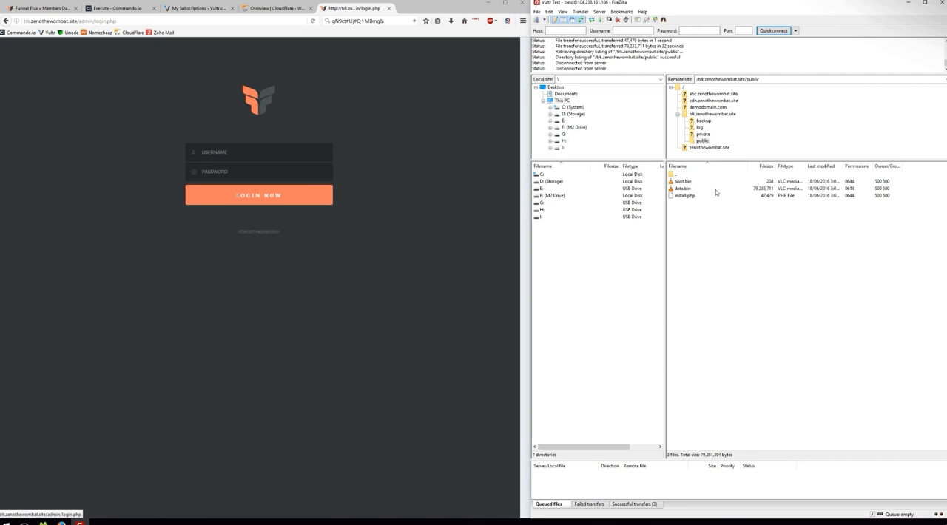
Switch to FileZilla, refresh the remote public directory, and select data.bin and install.php.
right_click(723, 233)
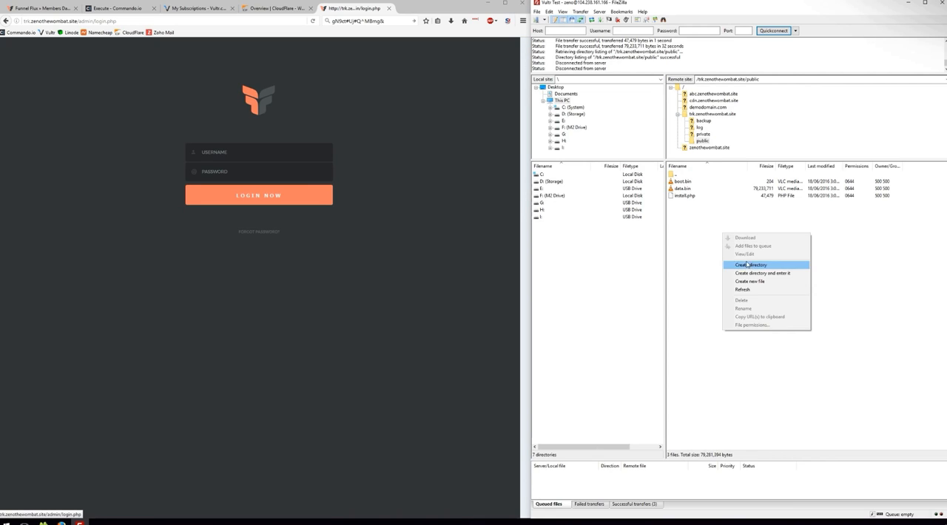
click(743, 293)
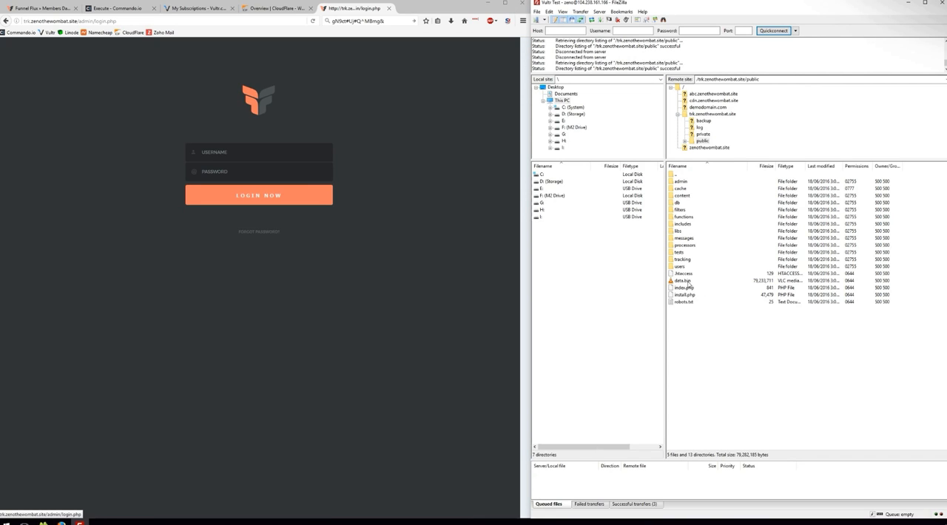
click(688, 281)
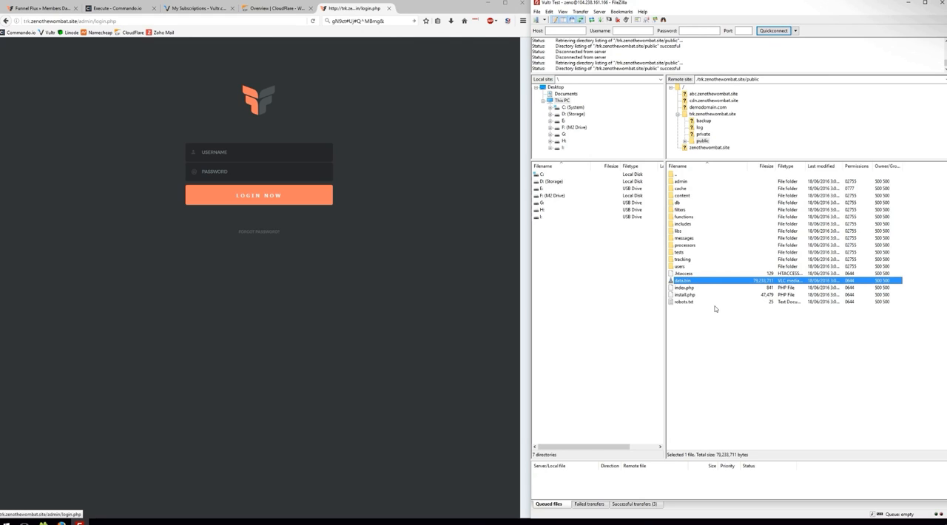
click(688, 296)
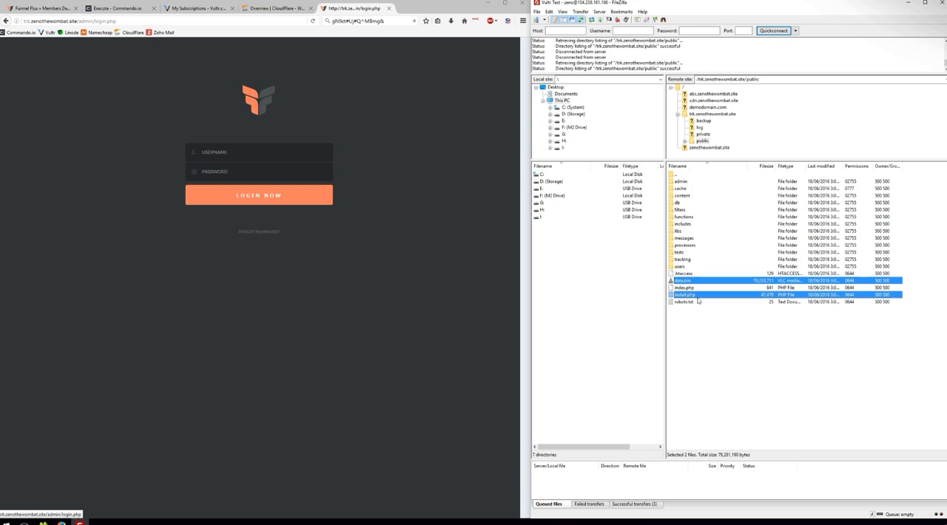
click(456, 168)
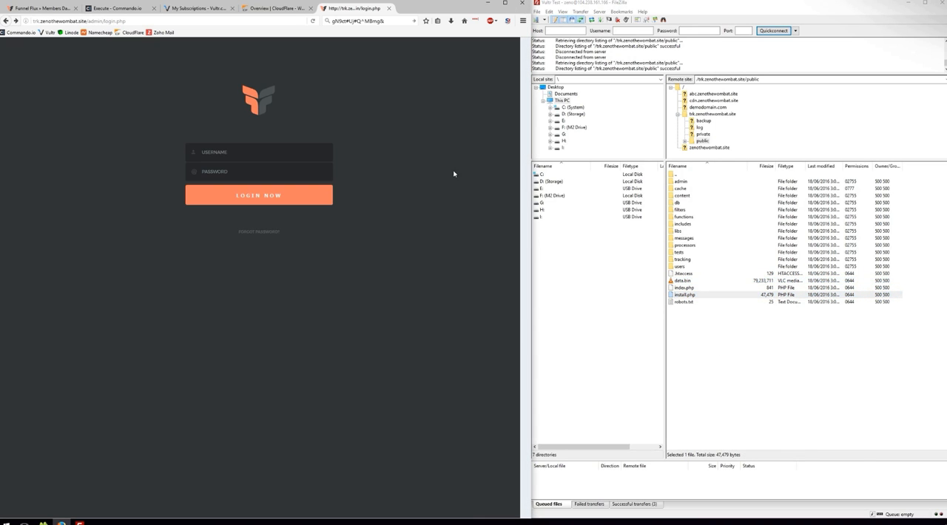
drag(89, 21, 129, 21)
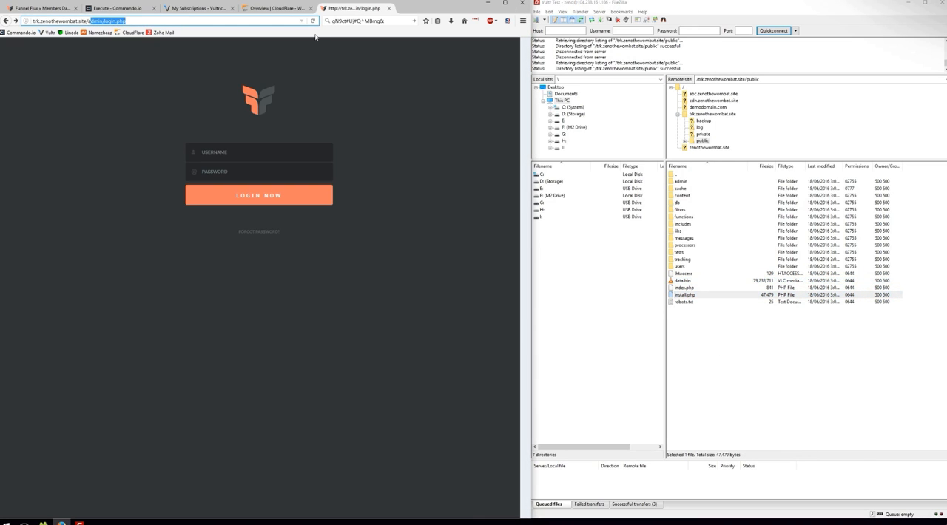
text(inst)
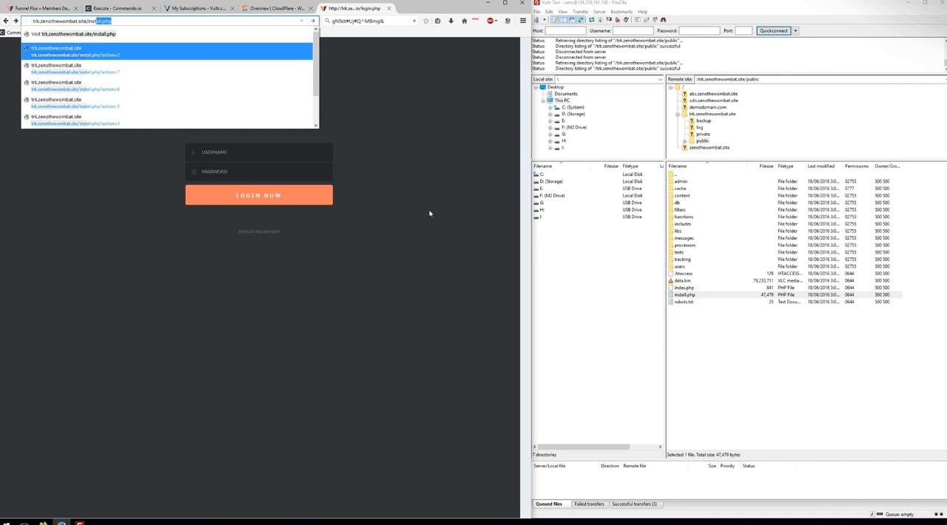
key(Escape)
click(436, 210)
Delete install.php and data.bin from the remote public directory in FileZilla.
click(697, 296)
ctrl+click(687, 282)
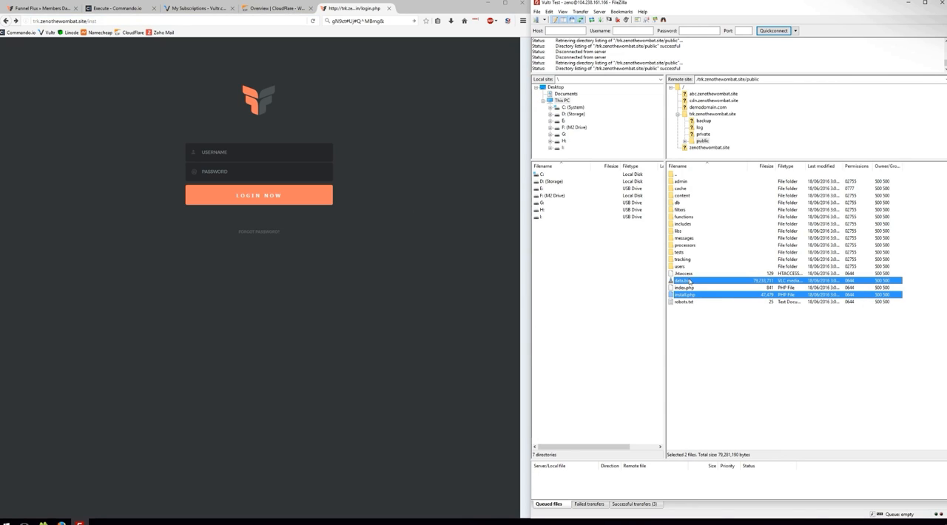
key(Delete)
click(476, 290)
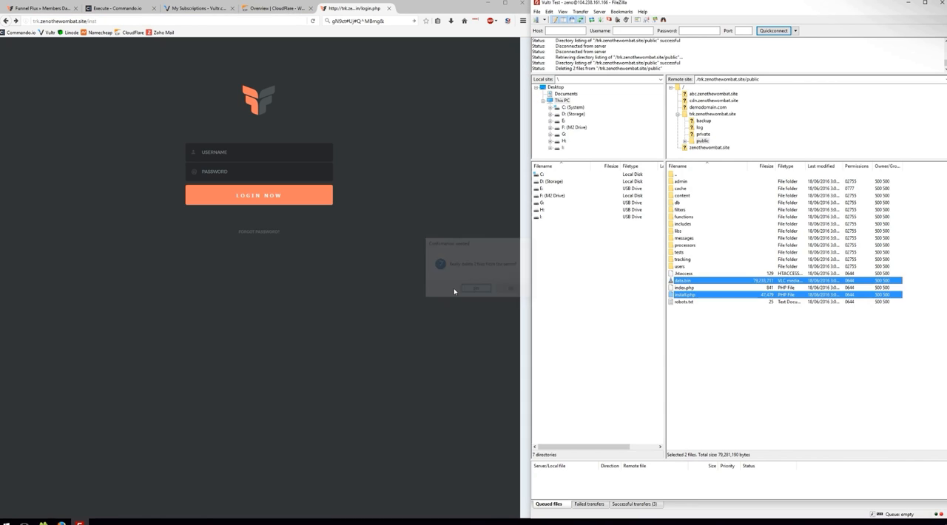
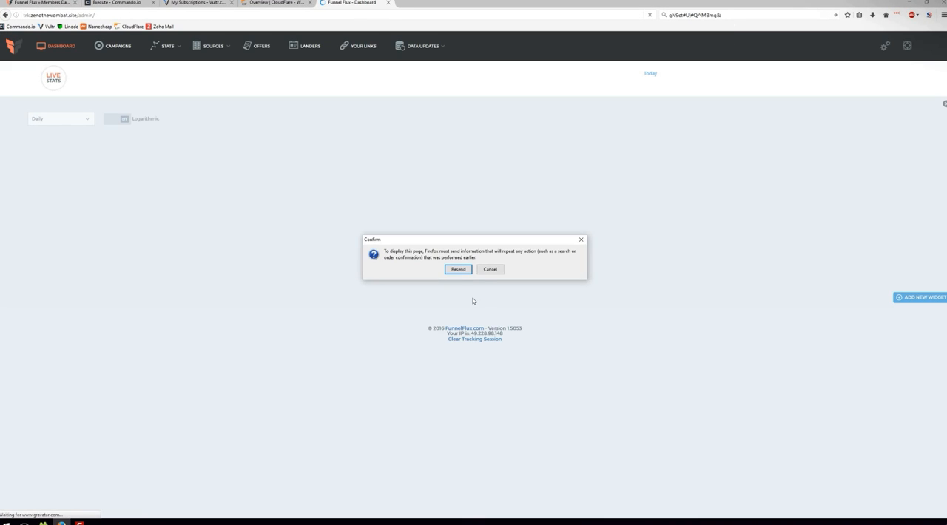
Cancel the request to resend the page information and clear the copied admin password from the browser's search box.
click(489, 269)
click(738, 14)
key(BackSpace)
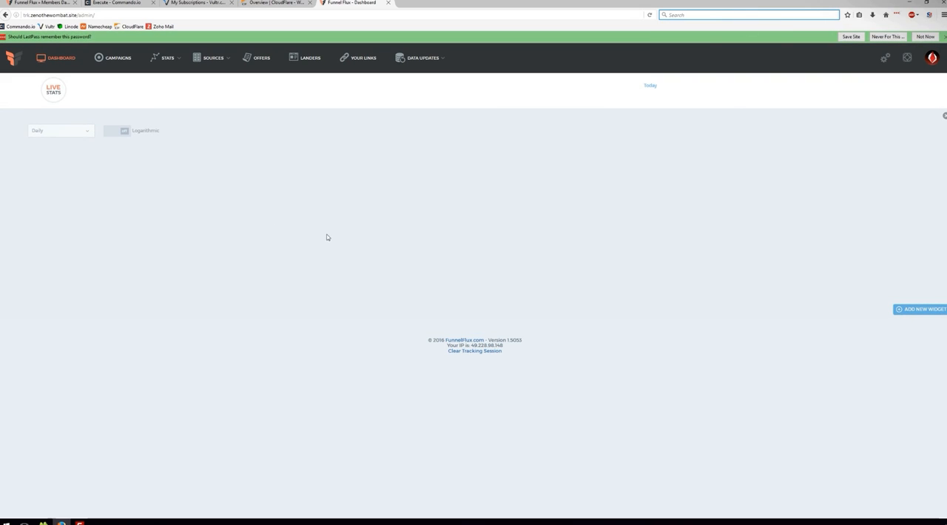
mouse_move(917, 61)
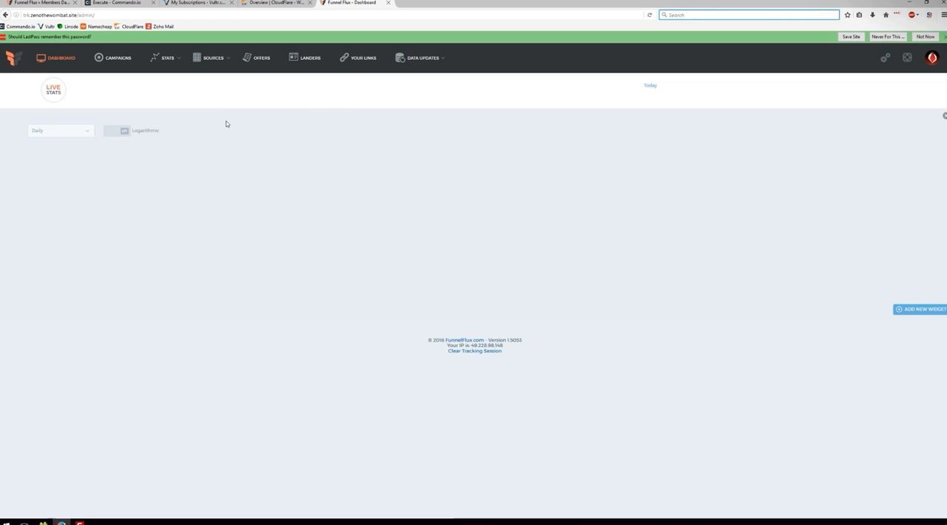
mouse_move(228, 57)
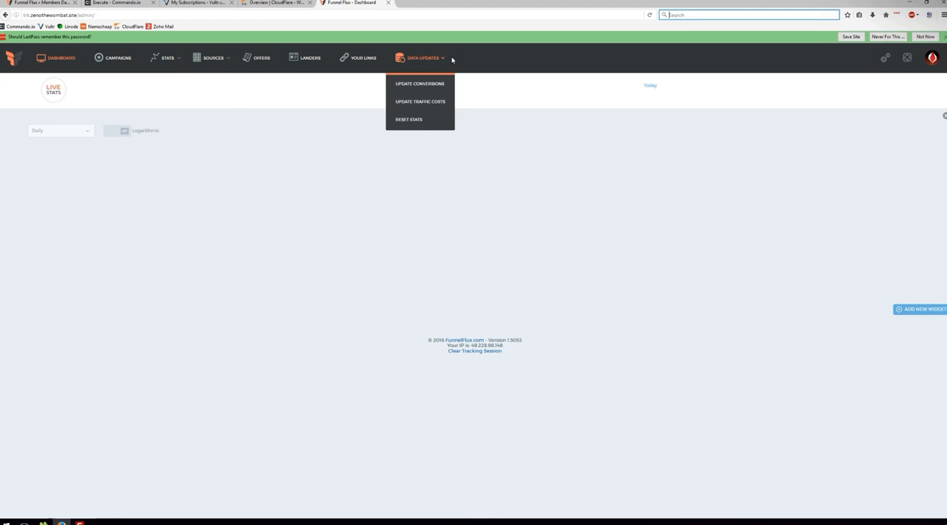